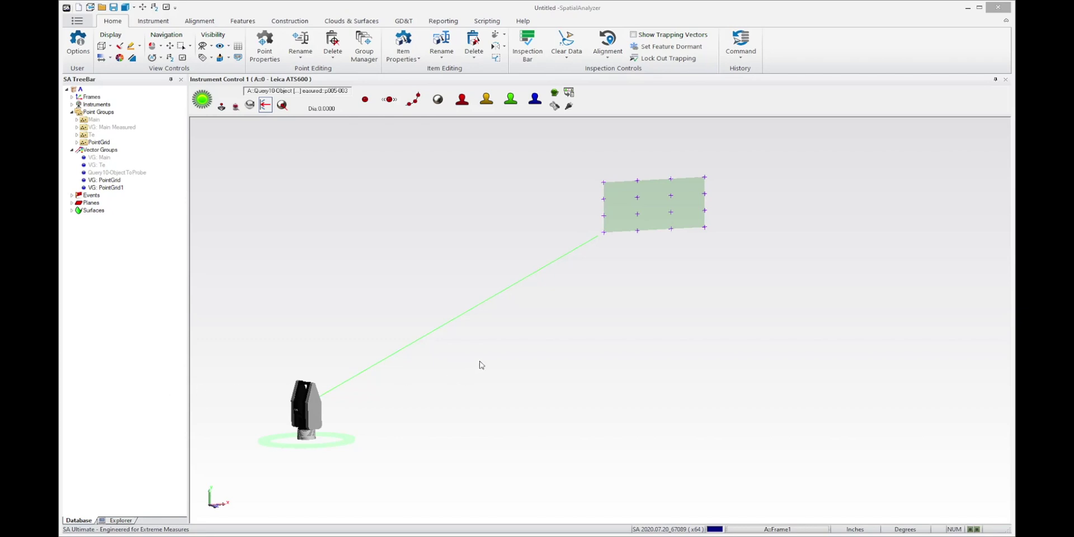
# Step: Choose Streamlined Auto-Measure and pick the 16-point PointGrid group to measure
pyautogui.moveTo(479, 364); pyautogui.dragTo(511, 380, button='right')
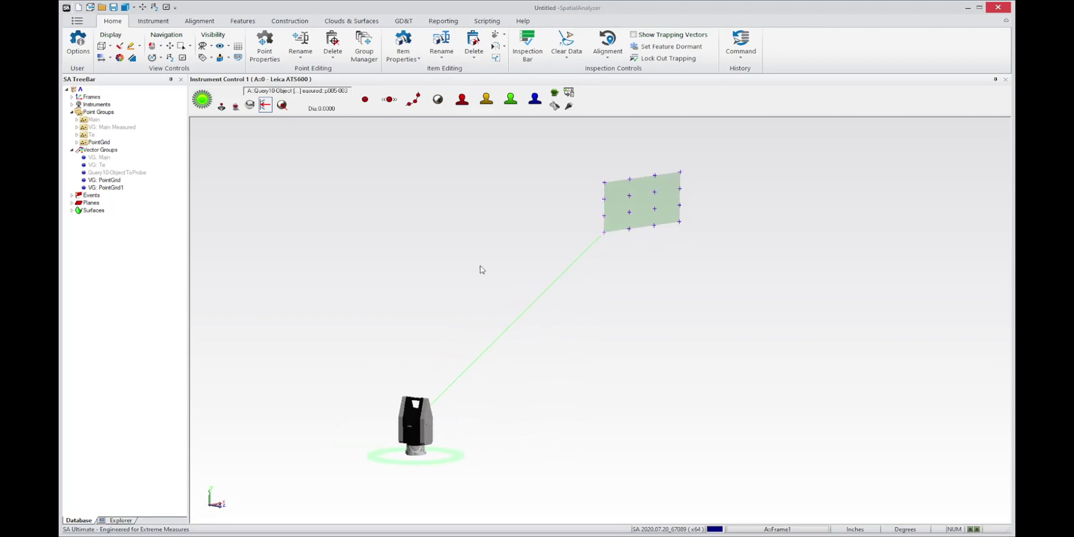
pyautogui.moveTo(480, 270); pyautogui.dragTo(476, 270, button='right')
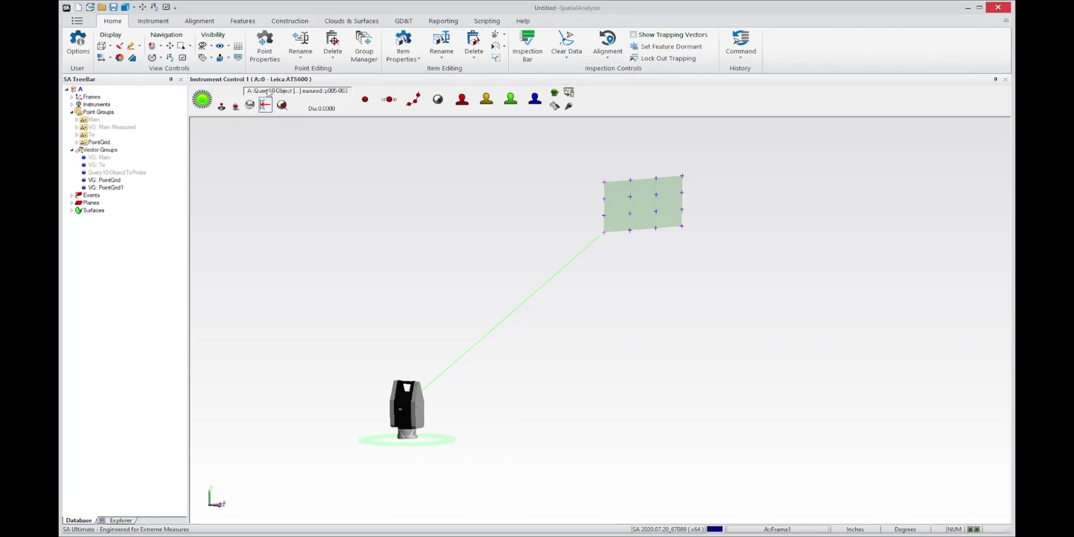
pyautogui.click(154, 21)
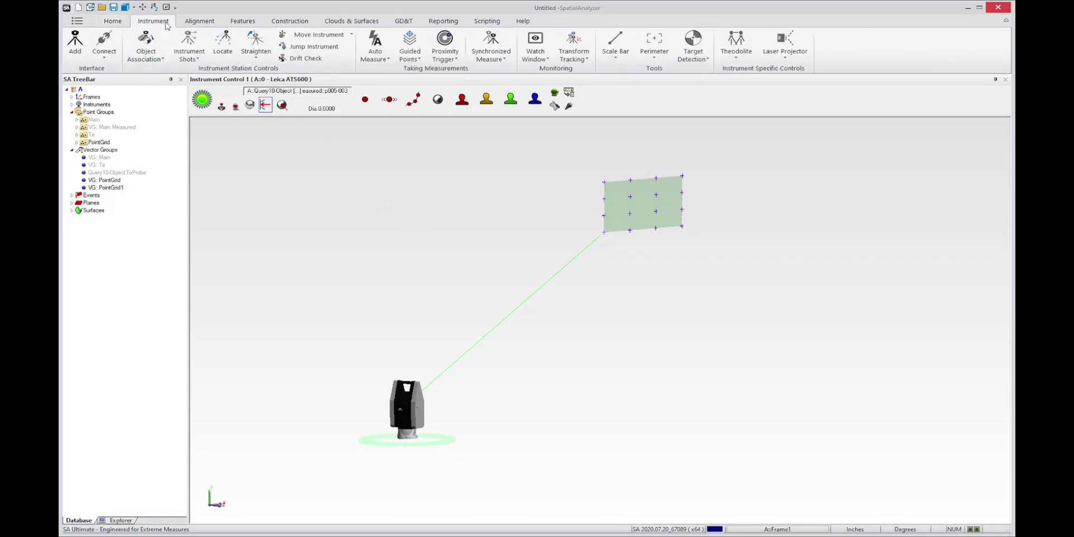
pyautogui.click(378, 60)
pyautogui.click(392, 74)
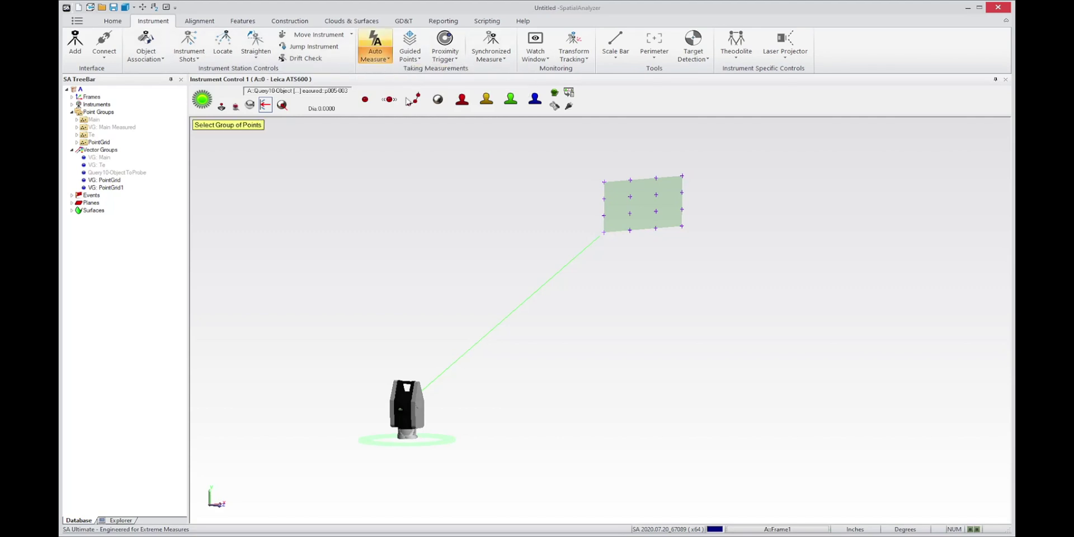
pyautogui.click(612, 235)
# Step: Accept the default measured-group name, move the dialog aside, and start auto-measuring
pyautogui.click(796, 226)
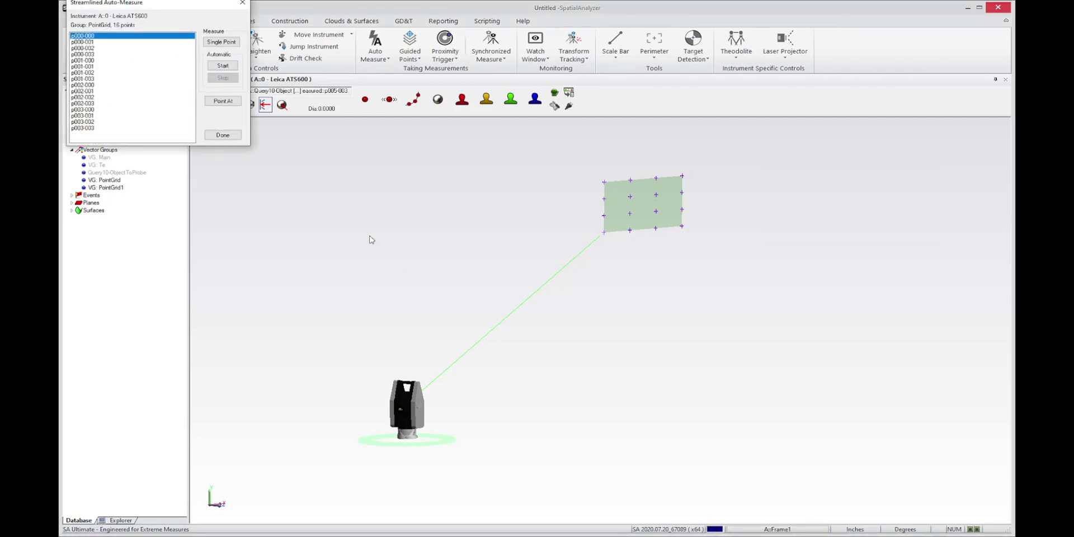
pyautogui.moveTo(102, 9); pyautogui.dragTo(830, 132)
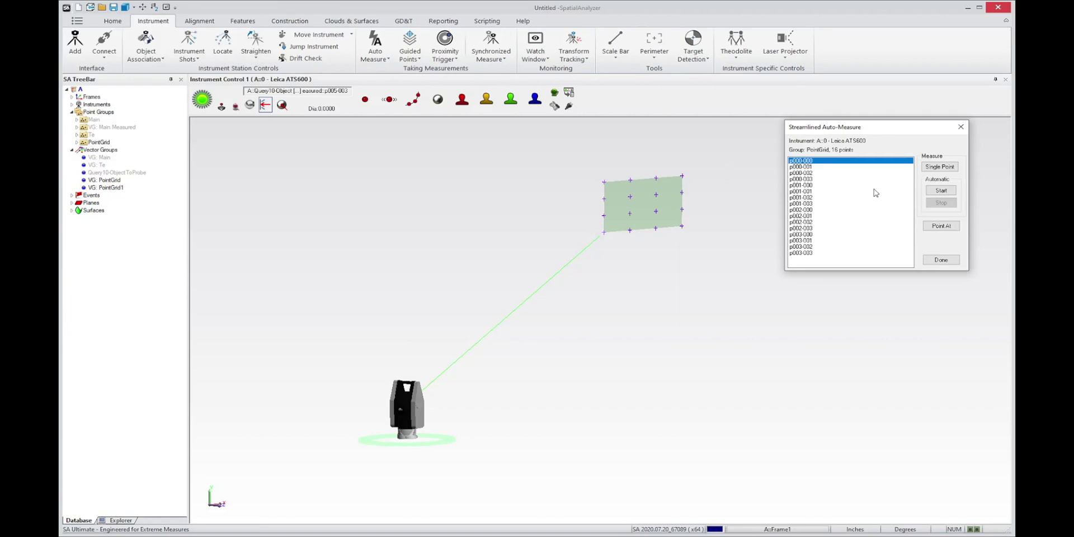
pyautogui.click(942, 192)
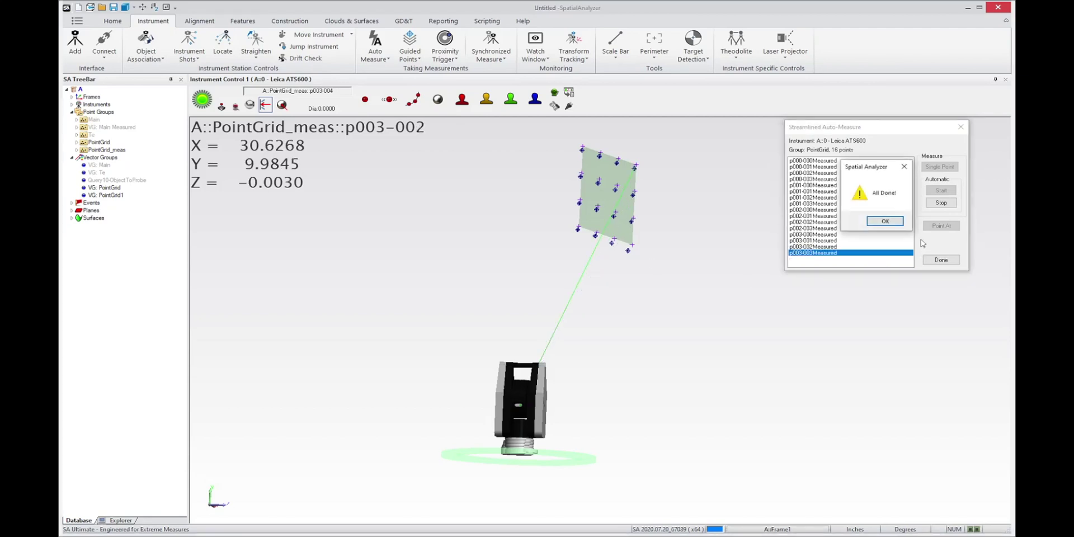
# Step: Acknowledge All Done!, inspect the 16 PointGrid_meas points, and close the auto-measure window
pyautogui.click(894, 225)
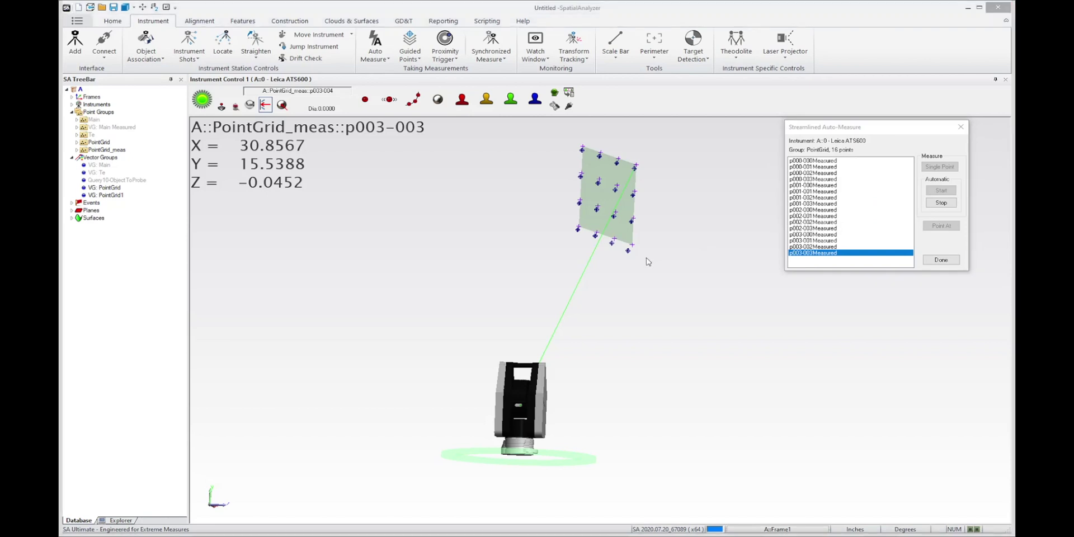
pyautogui.moveTo(646, 258); pyautogui.dragTo(616, 274, button='right')
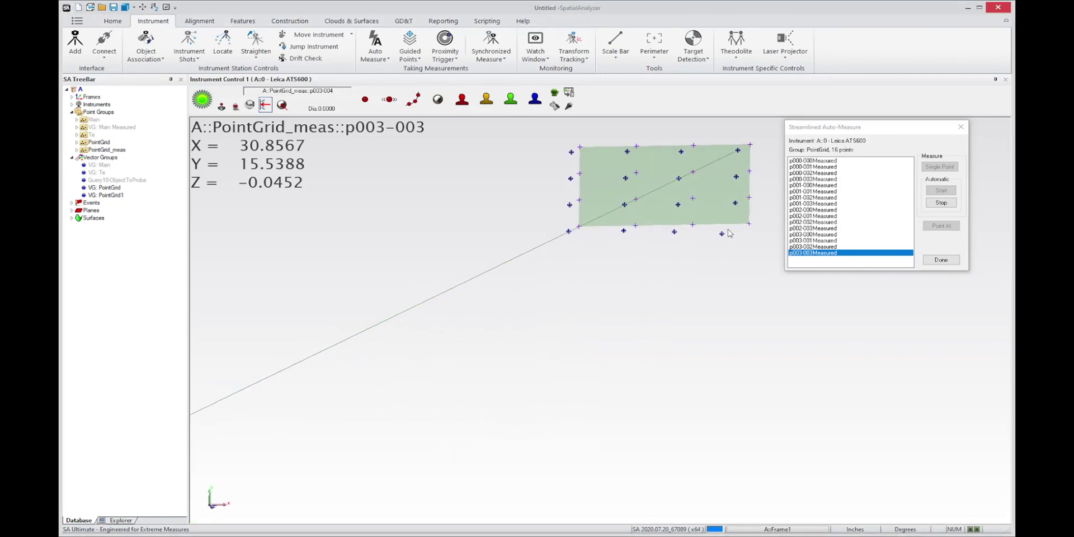
pyautogui.scroll(-4, 731, 250)
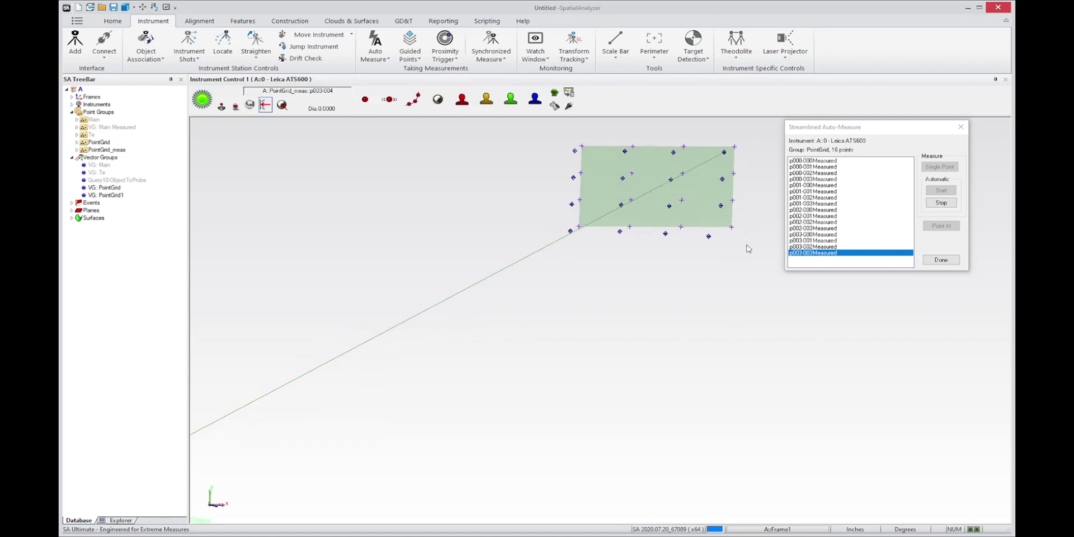
pyautogui.moveTo(692, 275); pyautogui.dragTo(725, 273, button='right')
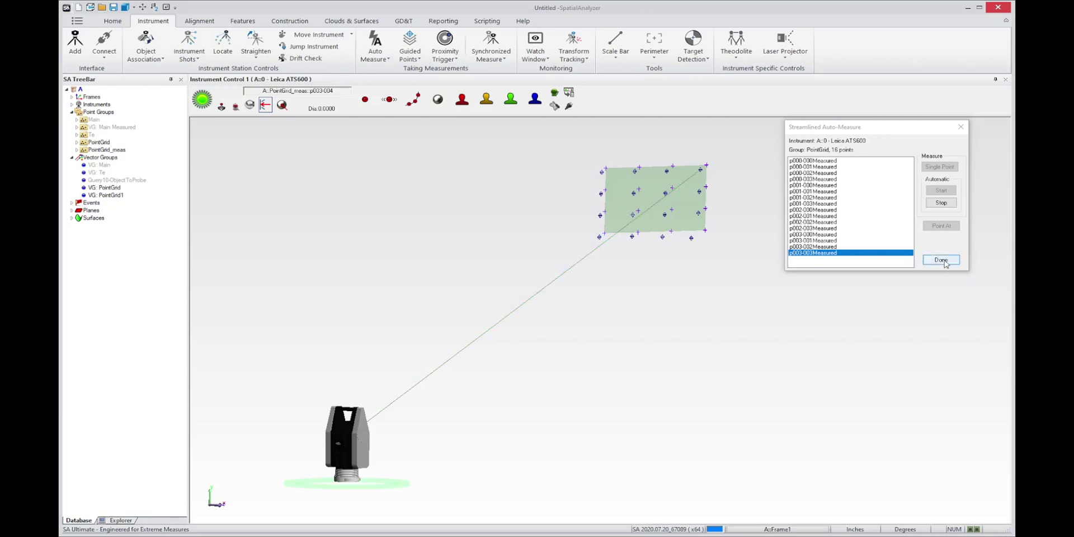
pyautogui.click(940, 260)
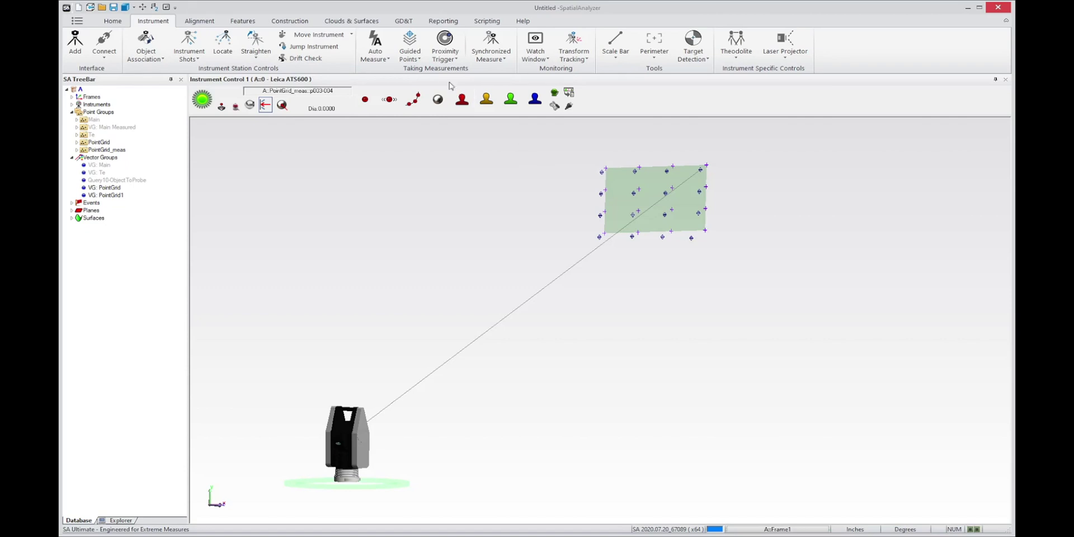
# Step: Show the Query10-ObjectToProbe vector group as red arrows normal to the grid and view it from the side
pyautogui.click(418, 62)
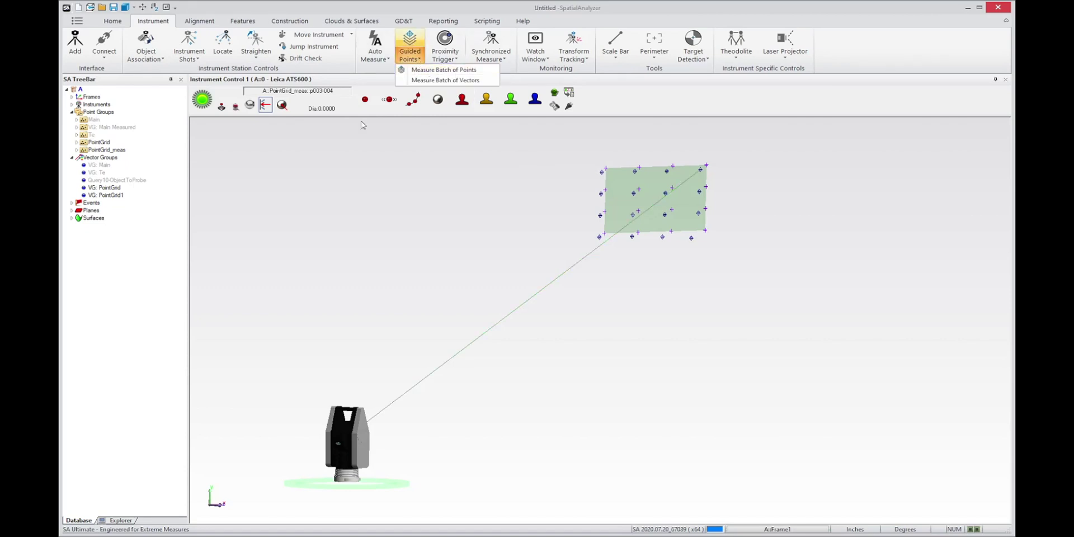
pyautogui.click(336, 160)
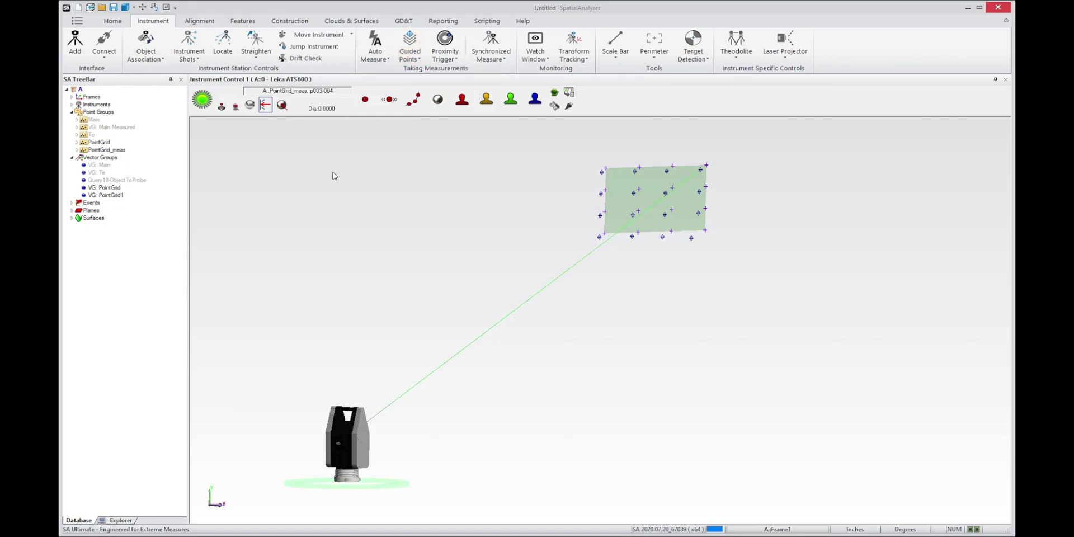
pyautogui.rightClick(106, 181)
pyautogui.click(134, 233)
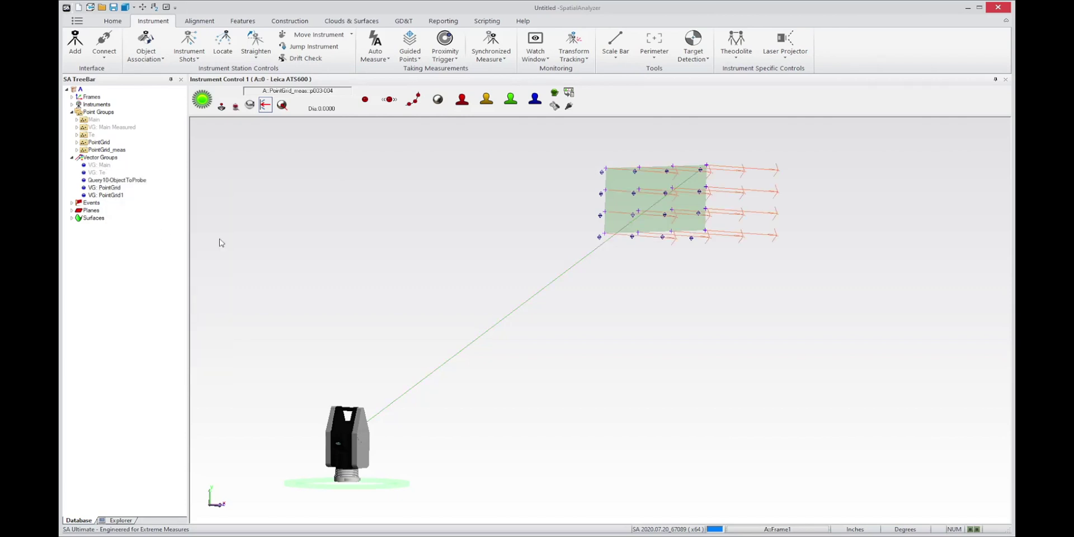
pyautogui.moveTo(612, 290)
pyautogui.mouseDown(button='right')
pyautogui.moveTo(678, 297)
pyautogui.moveTo(702, 313)
pyautogui.moveTo(638, 280)
pyautogui.moveTo(632, 309)
pyautogui.moveTo(676, 314)
pyautogui.moveTo(616, 304)
pyautogui.moveTo(610, 318)
pyautogui.moveTo(623, 331)
pyautogui.moveTo(647, 326)
pyautogui.moveTo(624, 309)
pyautogui.moveTo(634, 312)
pyautogui.moveTo(628, 285)
pyautogui.moveTo(652, 311)
pyautogui.moveTo(637, 321)
pyautogui.moveTo(609, 313)
pyautogui.moveTo(644, 324)
pyautogui.mouseUp(button='right')
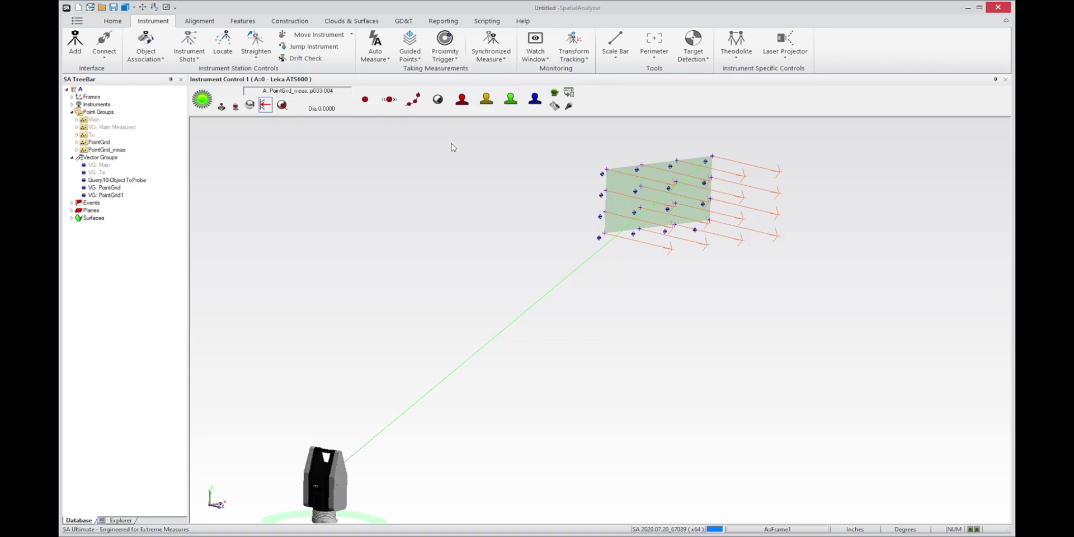
pyautogui.click(419, 60)
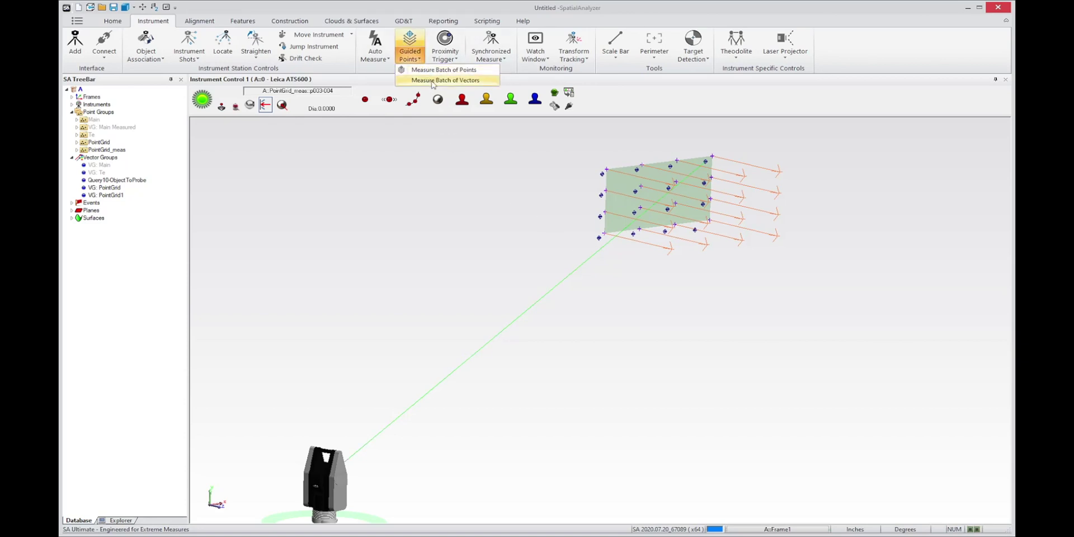
# Step: Measure the grid's vector group as a batch into 'Query10-ObjectToProbe Measured'
pyautogui.click(432, 81)
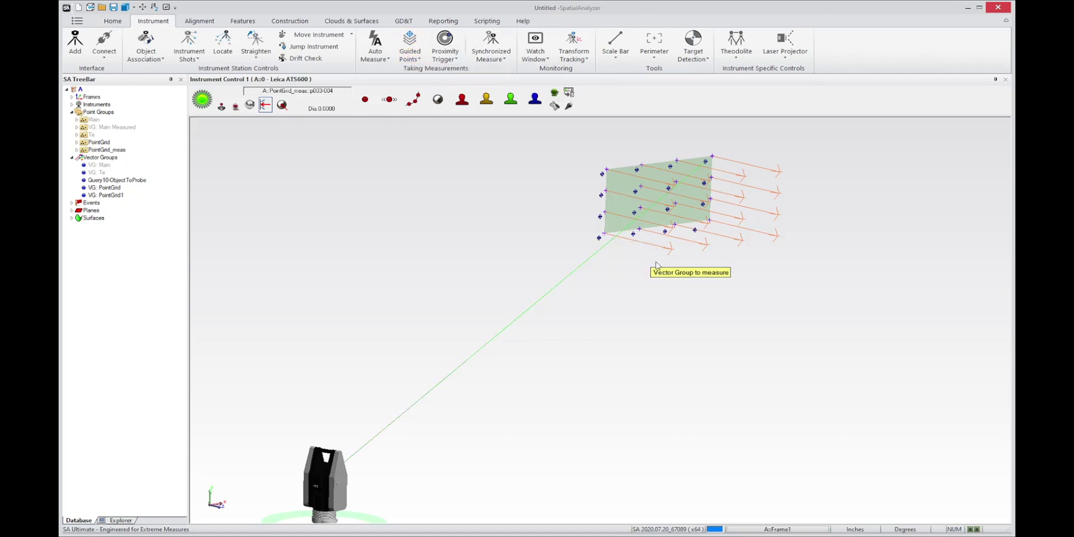
pyautogui.click(660, 265)
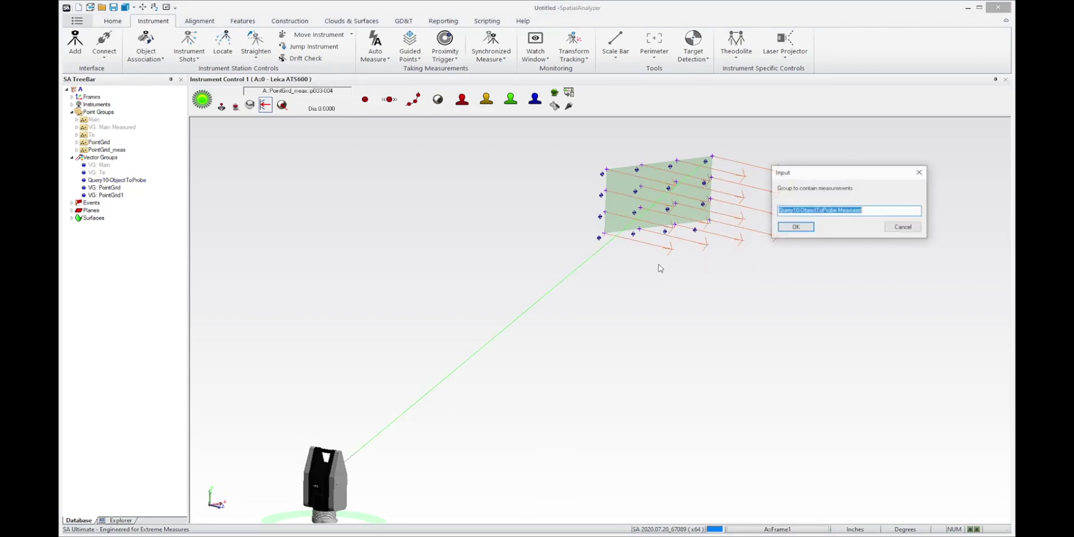
pyautogui.press('Return')
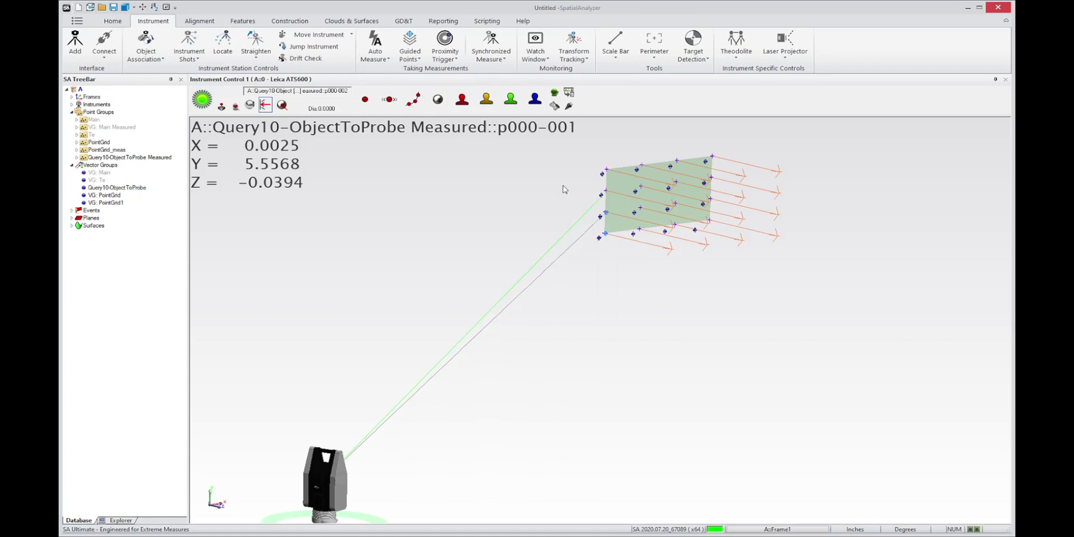
# Step: Zoom into the grid and orbit to inspect measured points, ending with the plane edge-on
pyautogui.moveTo(562, 165); pyautogui.dragTo(638, 260)
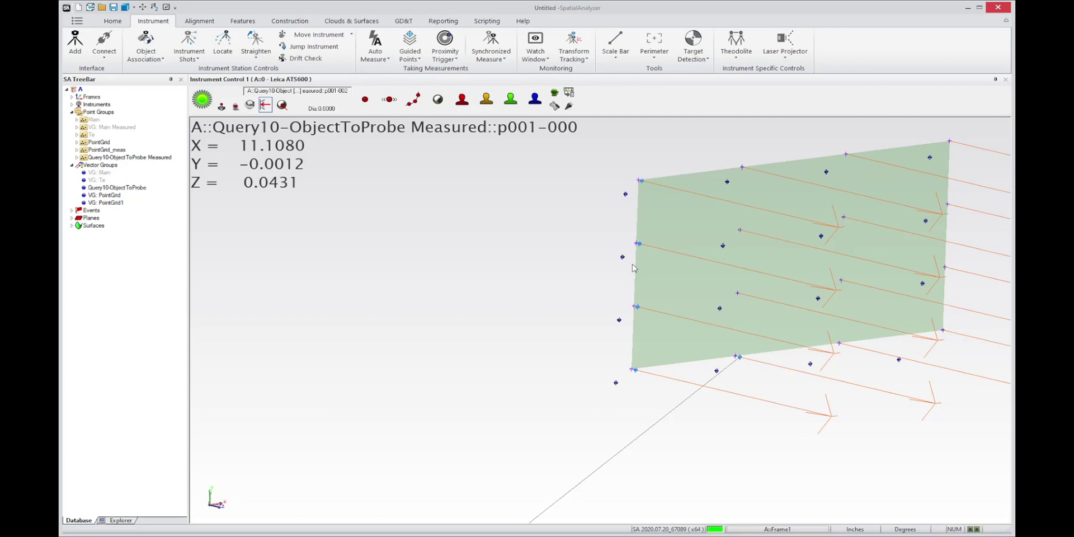
pyautogui.moveTo(632, 265); pyautogui.dragTo(633, 288, button='right')
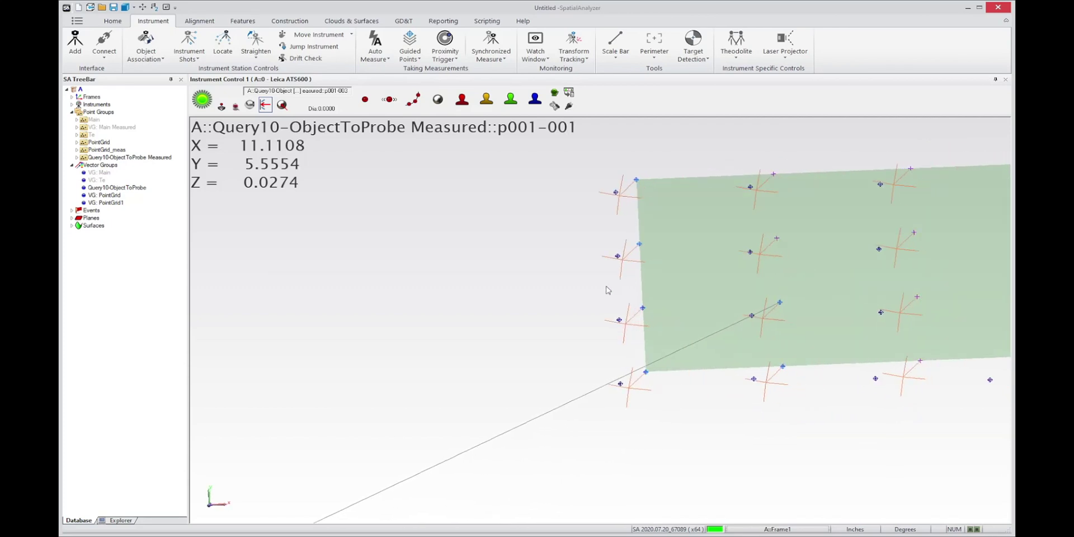
pyautogui.scroll(-4, 632, 289)
pyautogui.moveTo(624, 285); pyautogui.dragTo(640, 313, button='right')
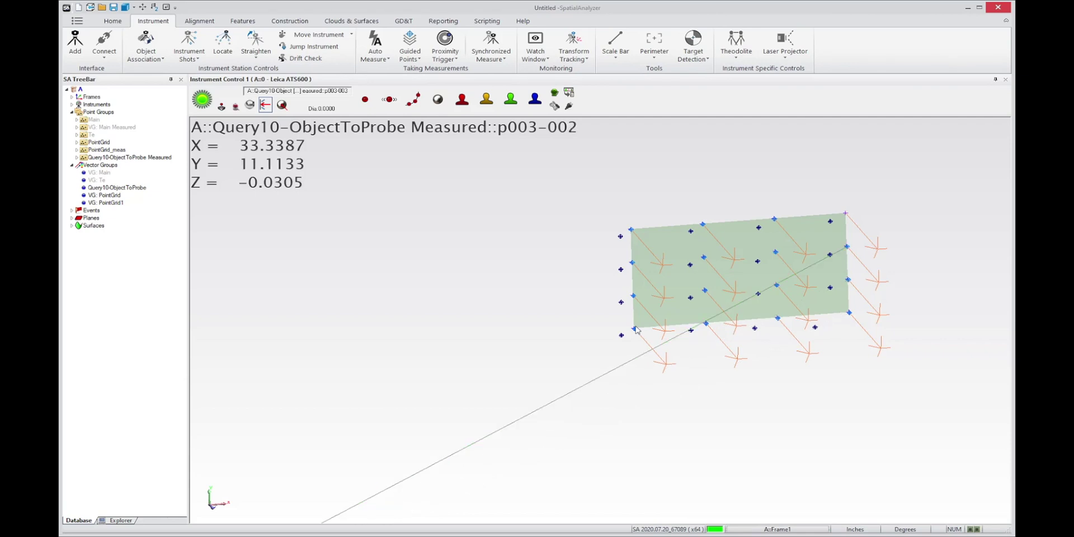
pyautogui.moveTo(636, 344); pyautogui.dragTo(689, 297, button='right')
# Step: Open the ATS600's General Tracker Settings and its Leica ATS page
pyautogui.click(571, 106)
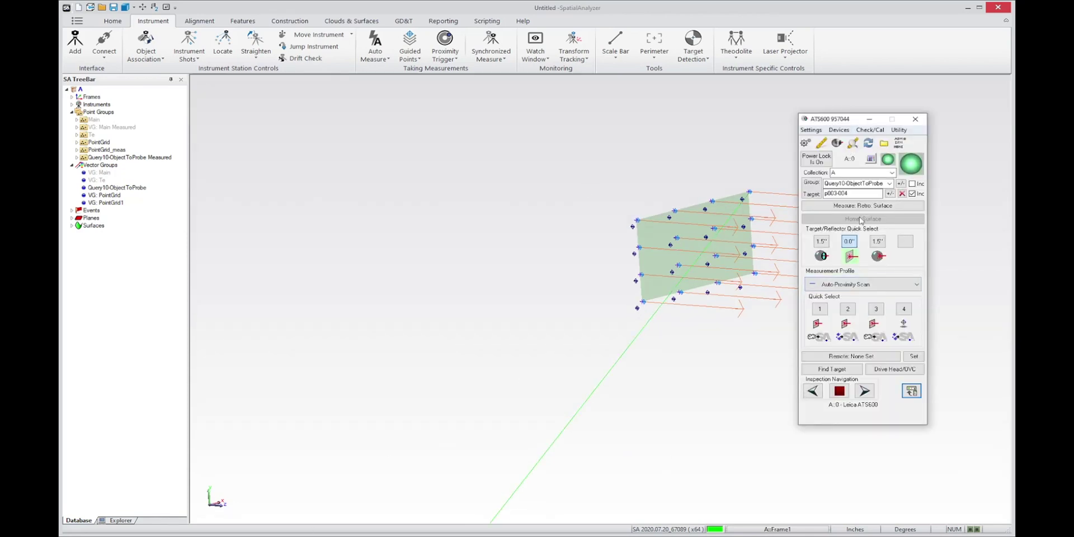
pyautogui.click(805, 143)
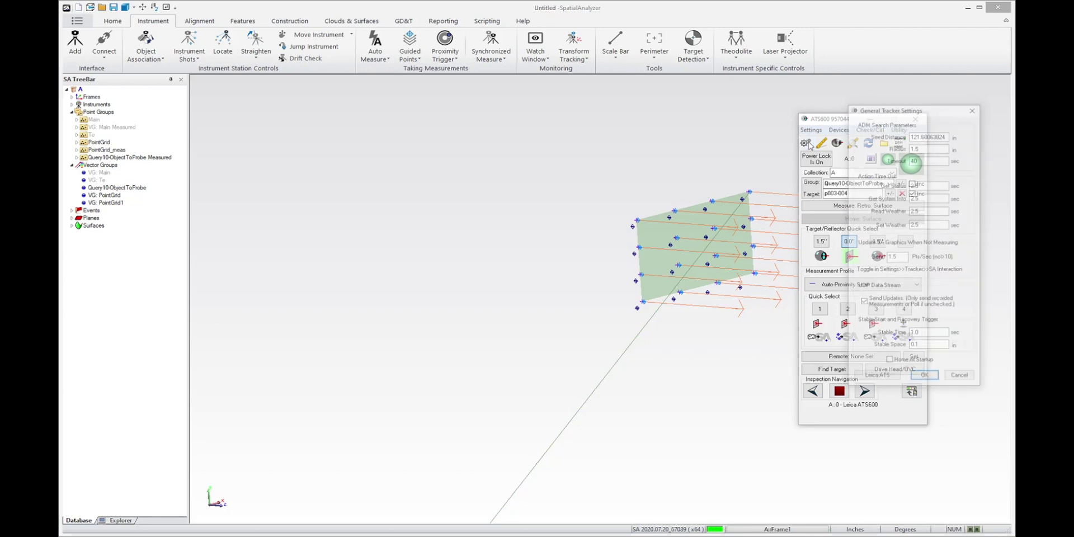
pyautogui.click(886, 385)
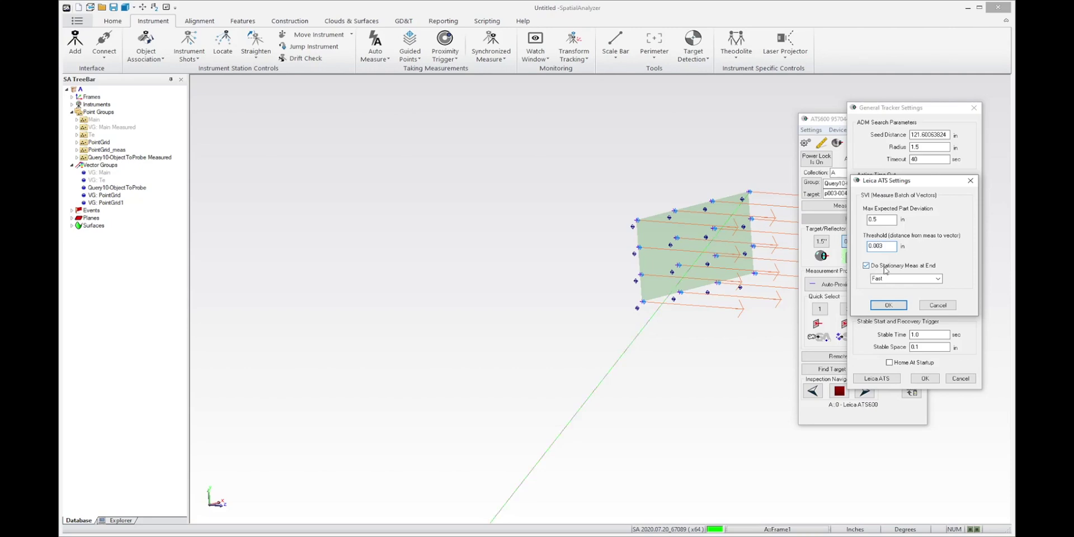
# Step: Keep 'Do Stationary Meas at End' enabled at Fast and confirm both settings dialogs
pyautogui.click(866, 267)
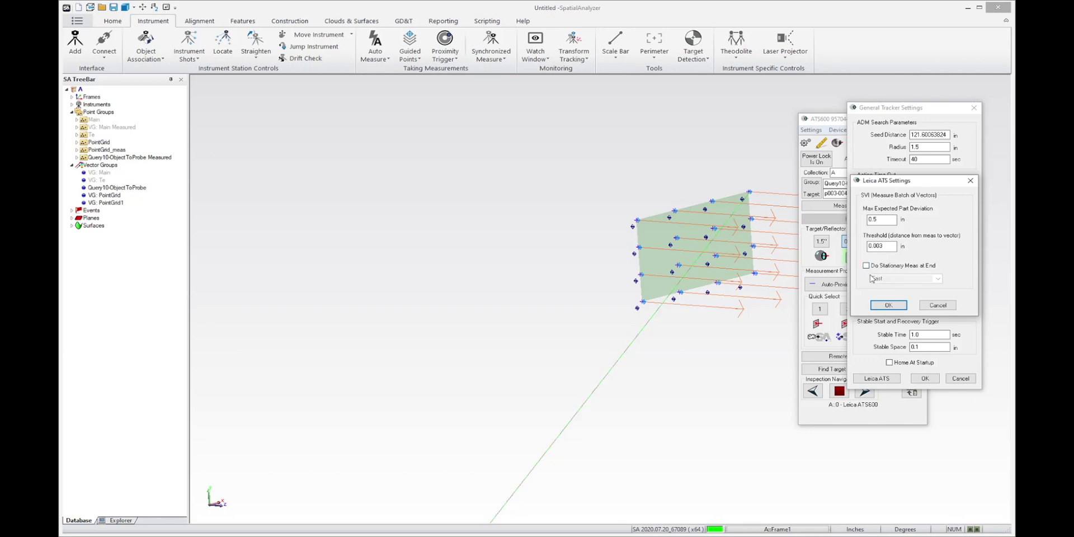
pyautogui.click(866, 265)
pyautogui.click(939, 279)
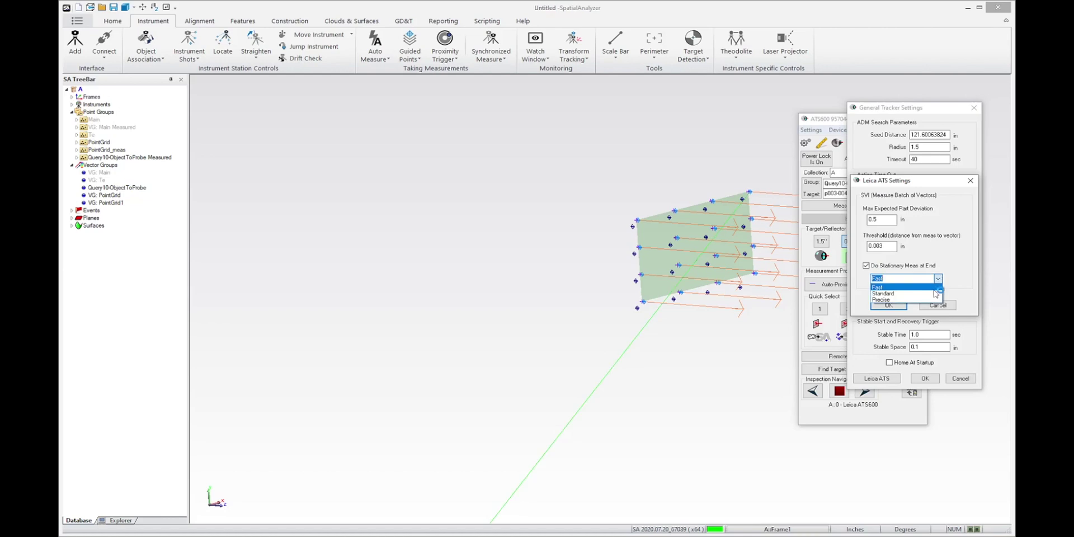
pyautogui.click(953, 279)
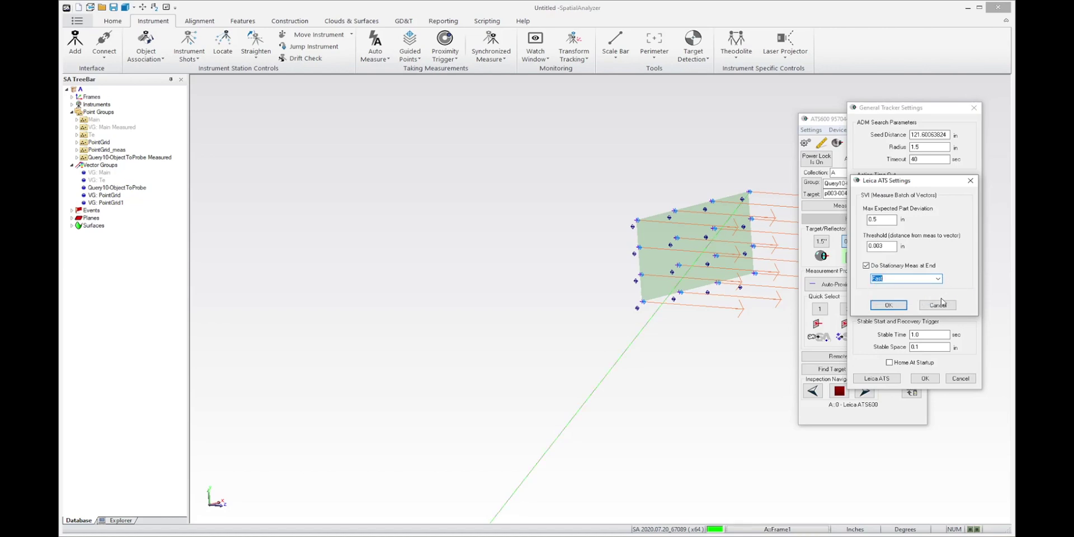
pyautogui.click(904, 306)
pyautogui.click(924, 378)
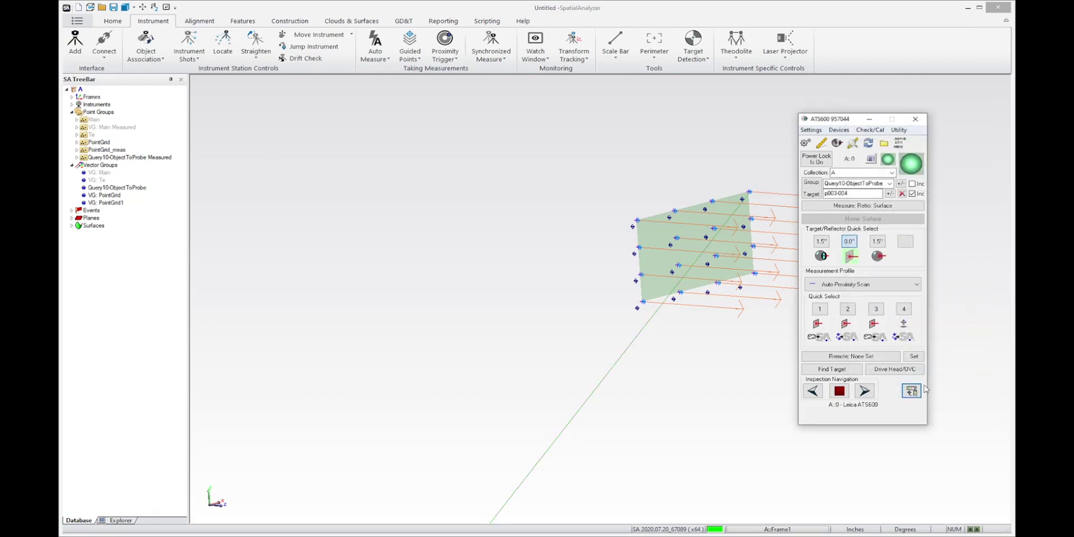
# Step: Restore the ATS600 Instrument Control toolbar and bring up the Guided Points choices
pyautogui.click(911, 392)
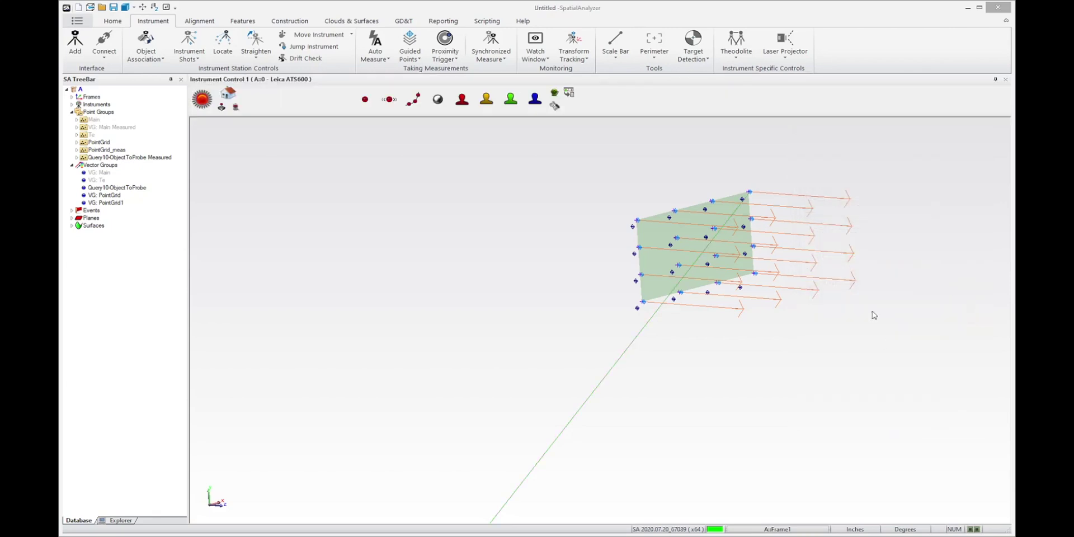
pyautogui.click(416, 60)
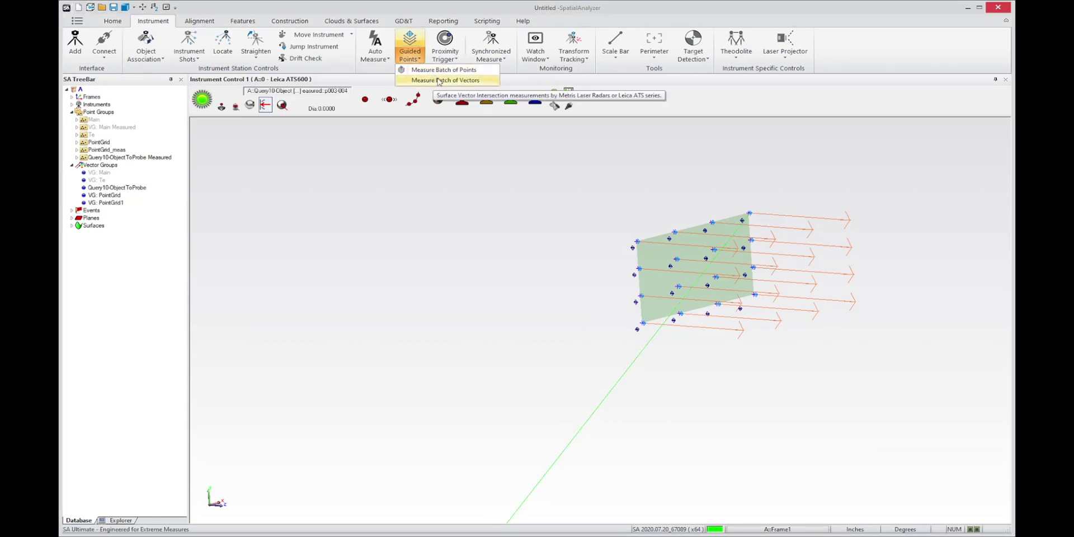